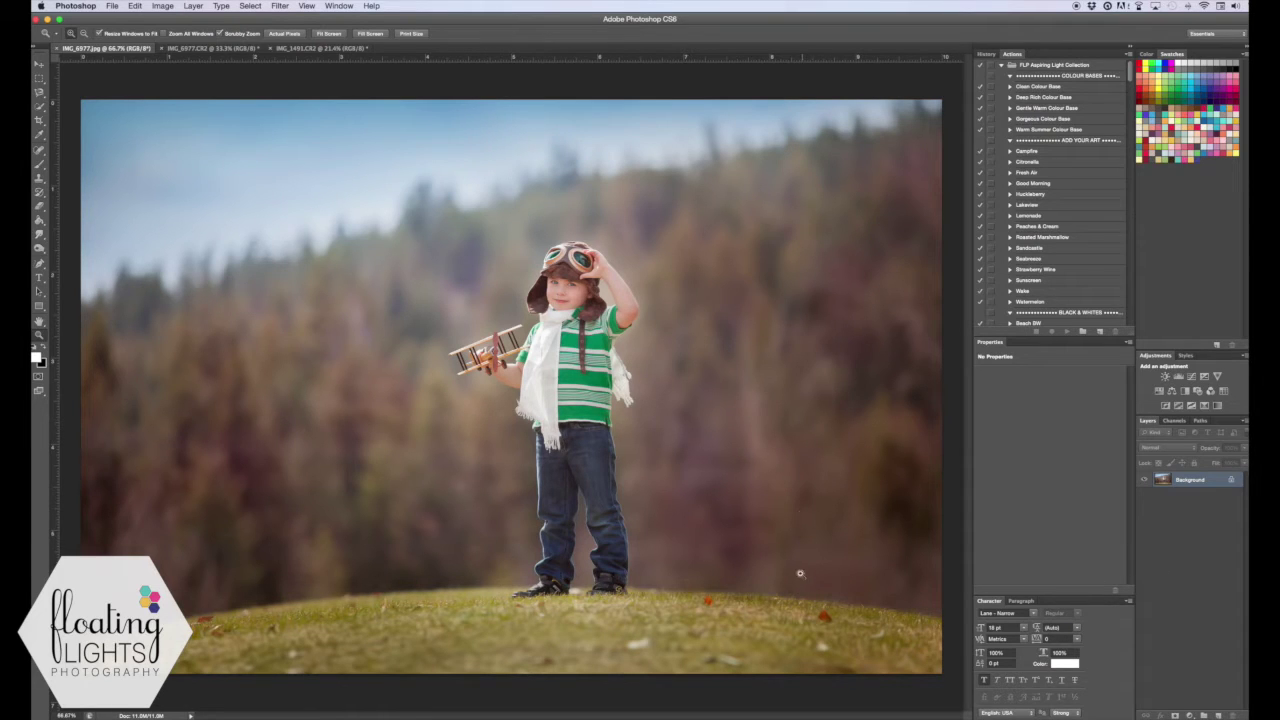
Duplicate the Background layer of IMG_6977.CR2 and activate the Clone Stamp tool.
{"action": "left_click", "coordinate": [179, 49]}
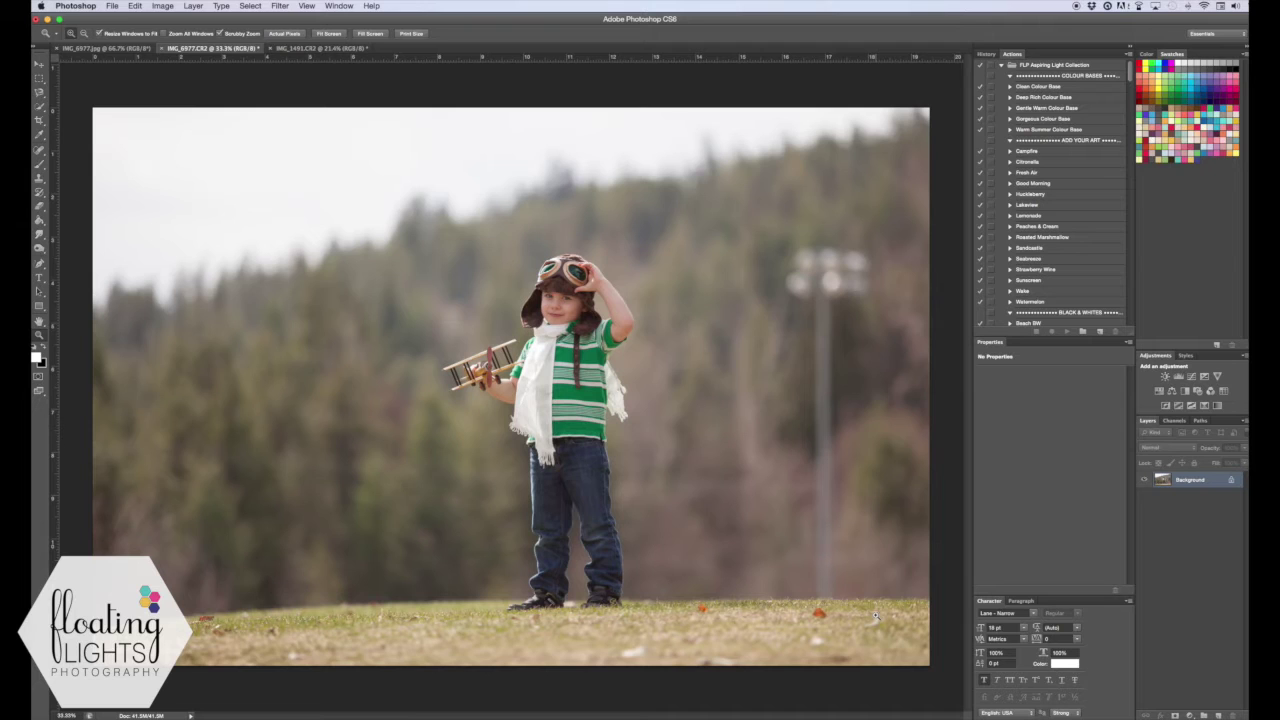
{"action": "key", "text": "super+j"}
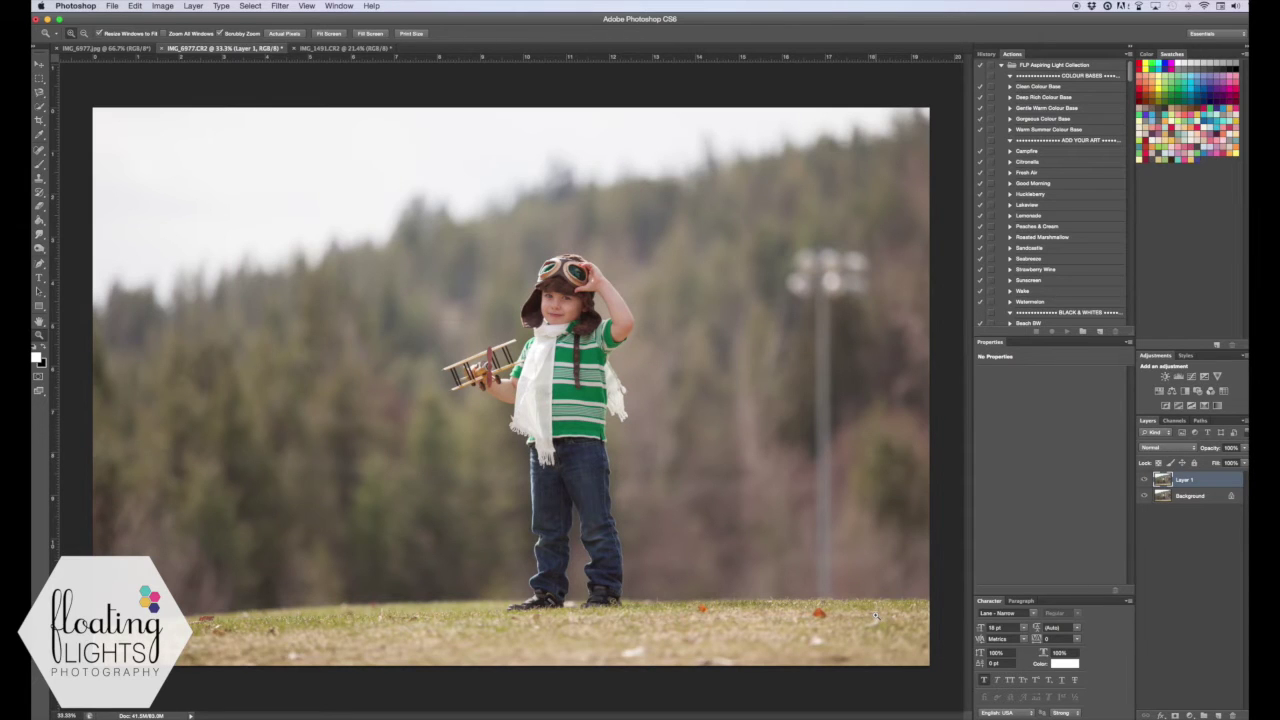
{"action": "left_click", "coordinate": [39, 179]}
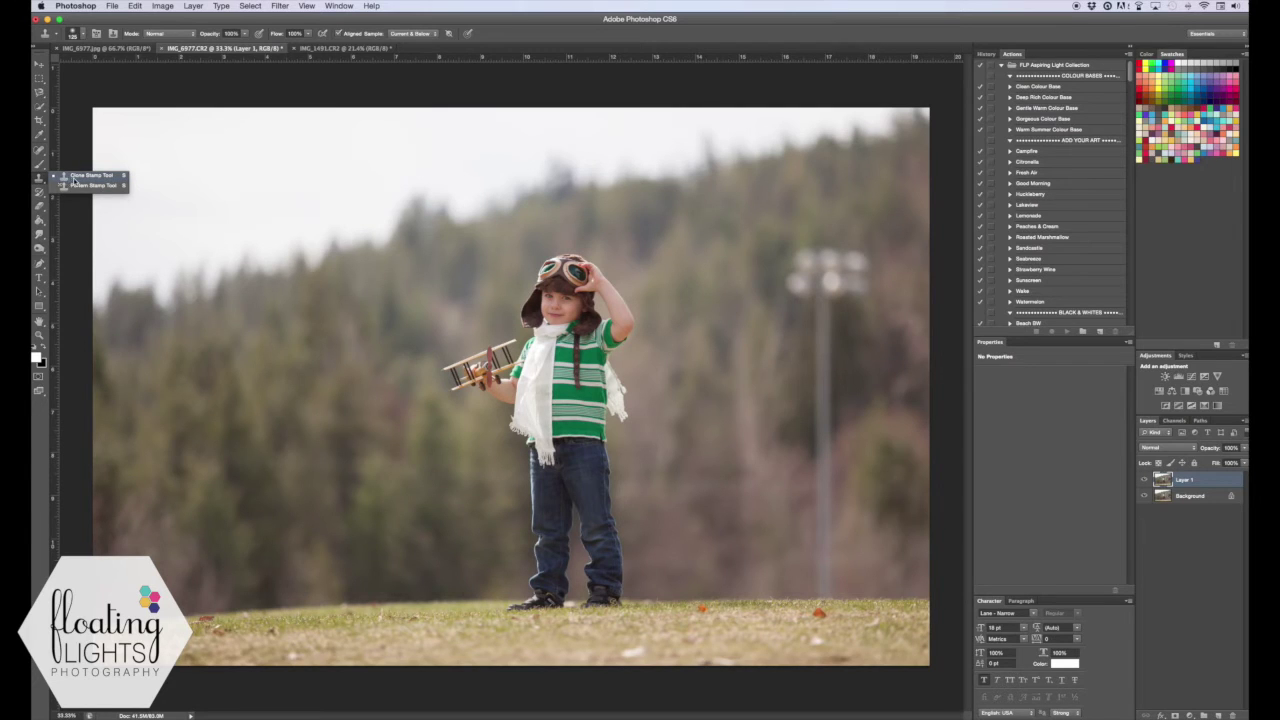
{"action": "left_click", "coordinate": [81, 178]}
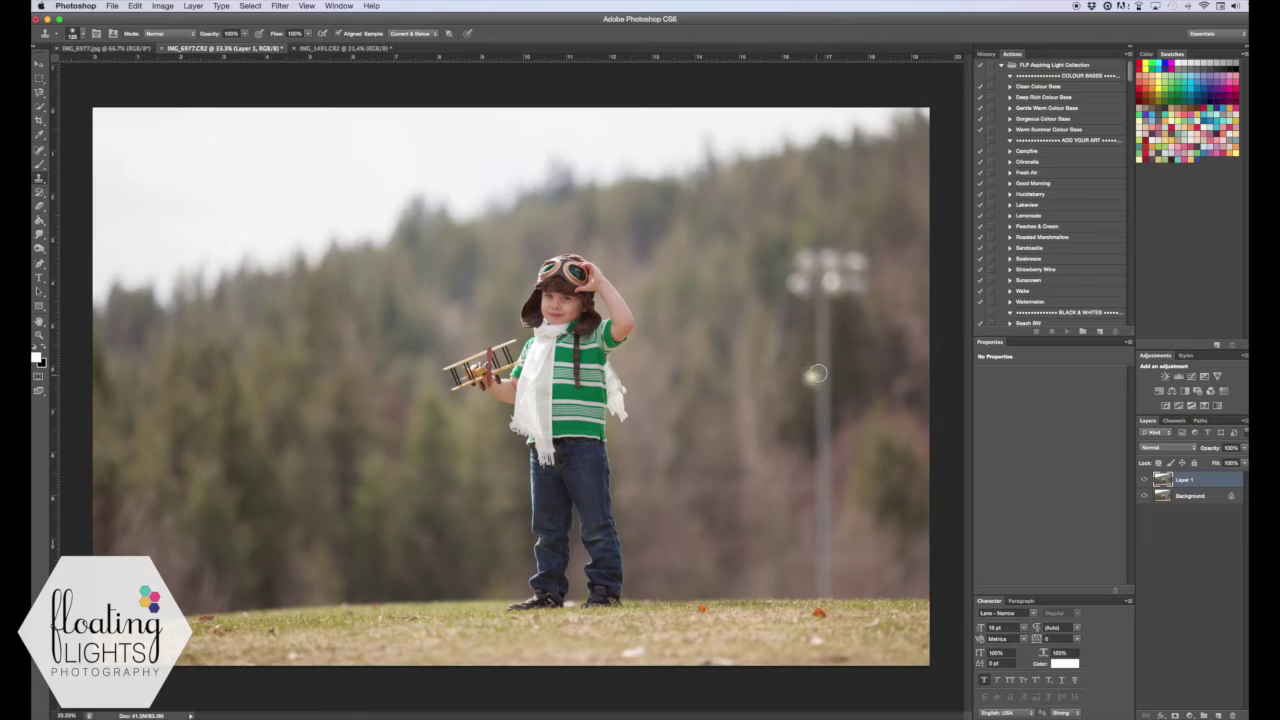
Enlarge the Clone Stamp brush to 300 px, wider than the light pole behind the boy.
{"action": "mouse_move", "coordinate": [802, 370]}
{"action": "left_mouse_down"}
{"action": "mouse_move", "coordinate": [792, 350]}
{"action": "mouse_move", "coordinate": [814, 451]}
{"action": "left_mouse_up"}
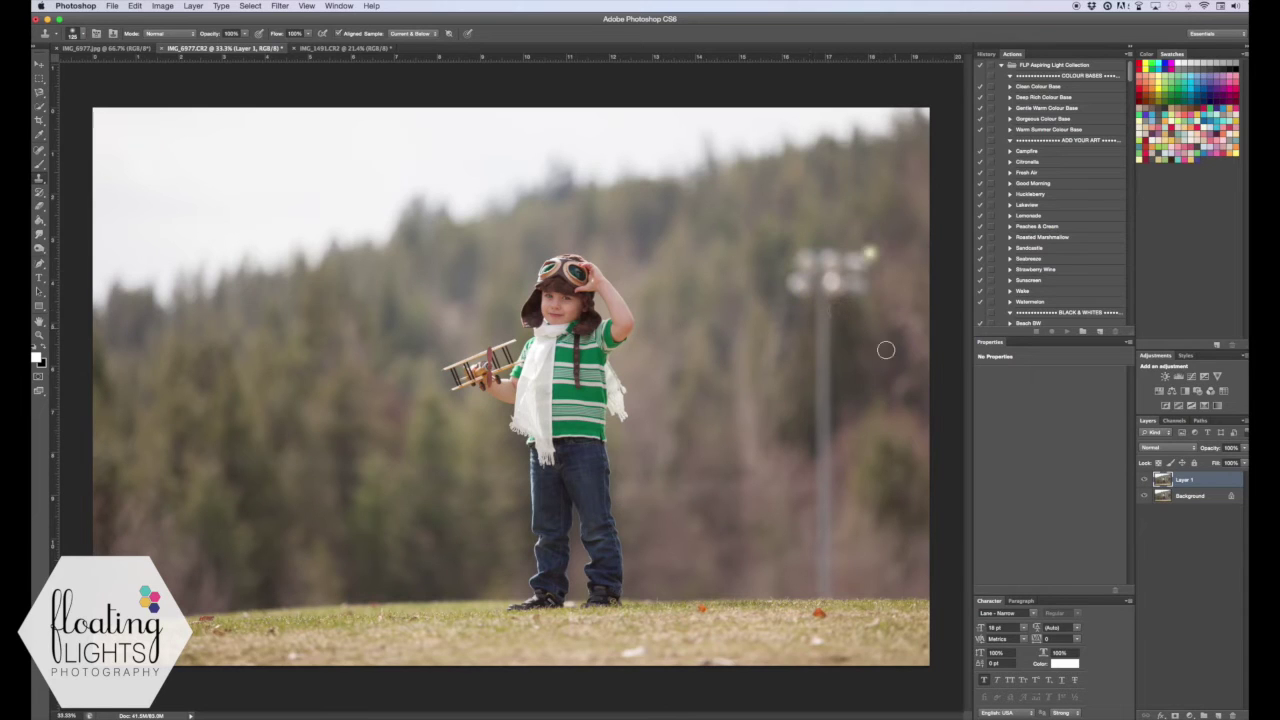
{"action": "key", "text": "bracketright"}
{"action": "key", "text": "bracketright"}
{"action": "key", "text": "bracketright"}
{"action": "key", "text": "bracketright"}
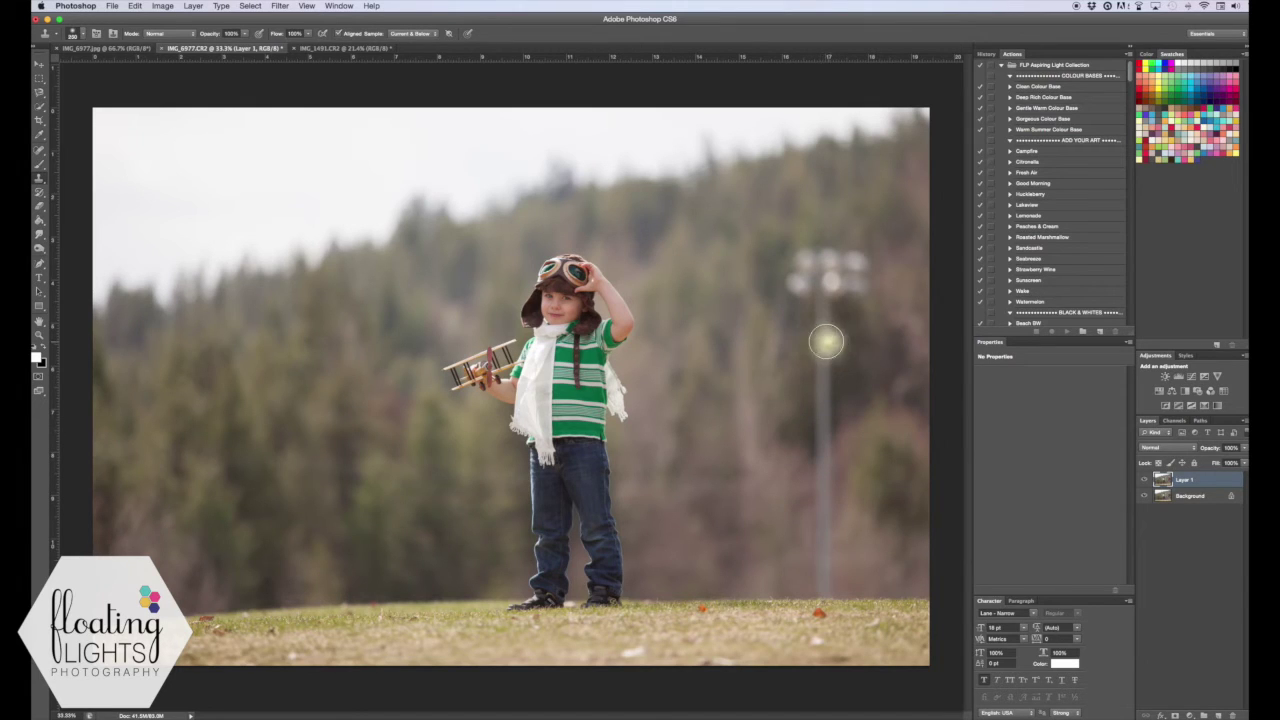
{"action": "key", "text": "]"}
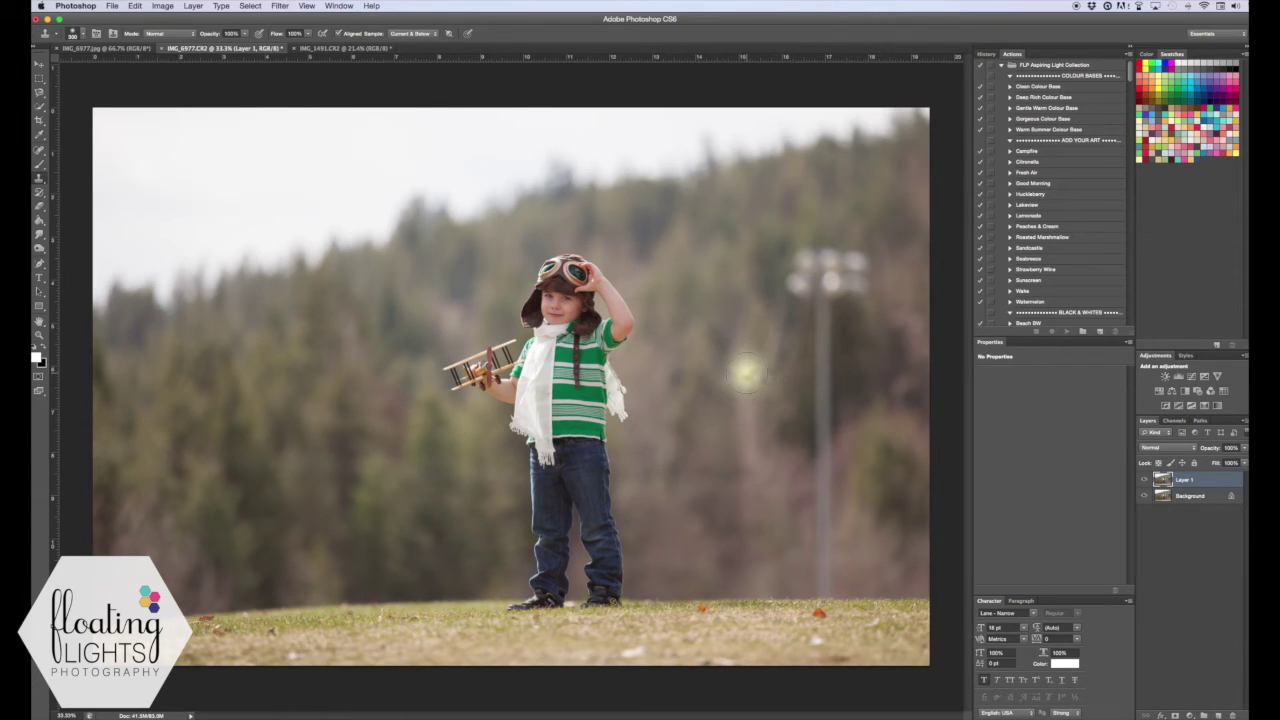
Clone out the light pole from below the lamps down to the grass, sampling the blurred trees beside it.
{"action": "left_click", "coordinate": [747, 372], "text": "alt"}
{"action": "left_click", "coordinate": [724, 422], "text": "alt"}
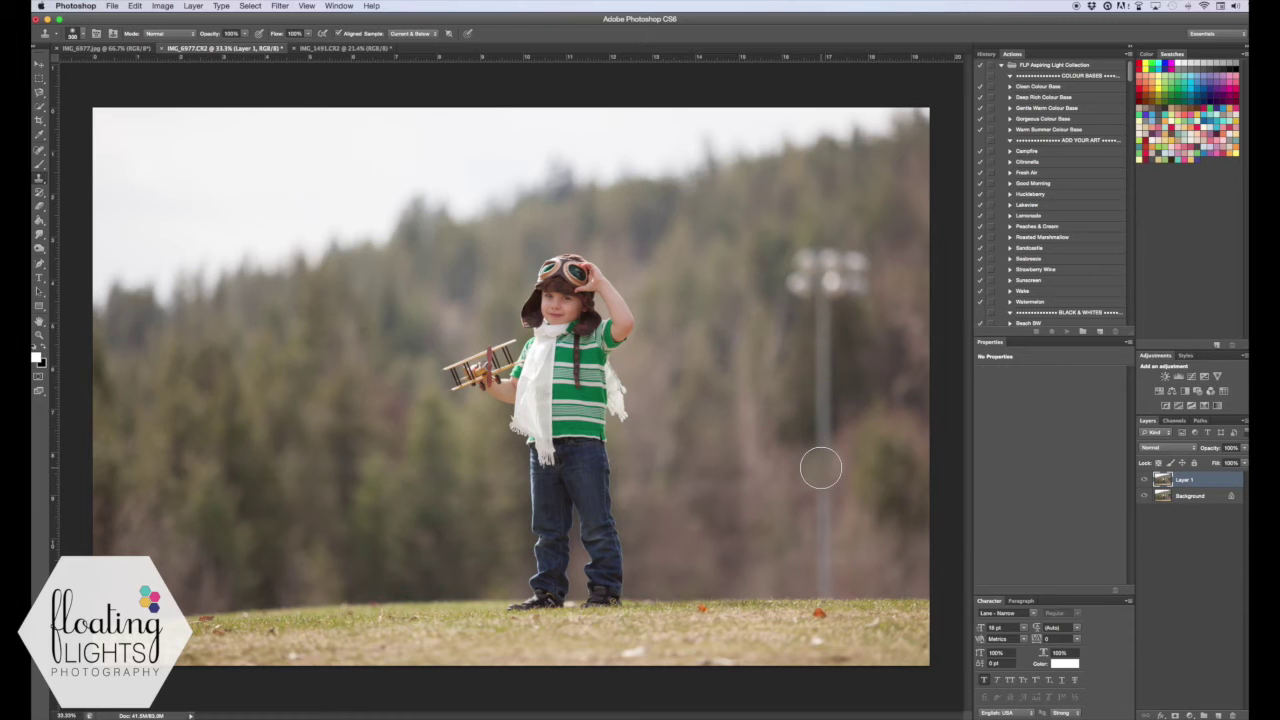
{"action": "key", "text": "F12"}
{"action": "key", "text": "F12"}
{"action": "left_click_drag", "start_coordinate": [770, 564], "coordinate": [835, 570]}
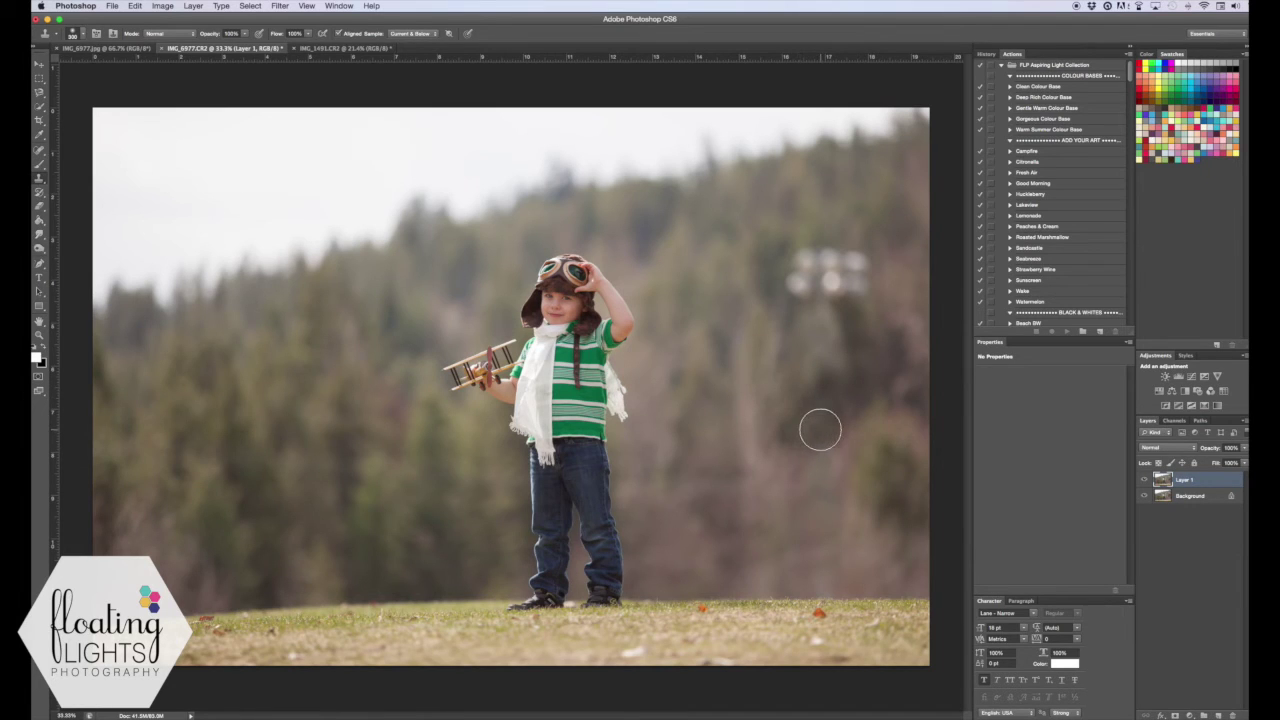
Clone blurred trees over the cluster of stadium lights and its remaining traces.
{"action": "left_click", "coordinate": [795, 285]}
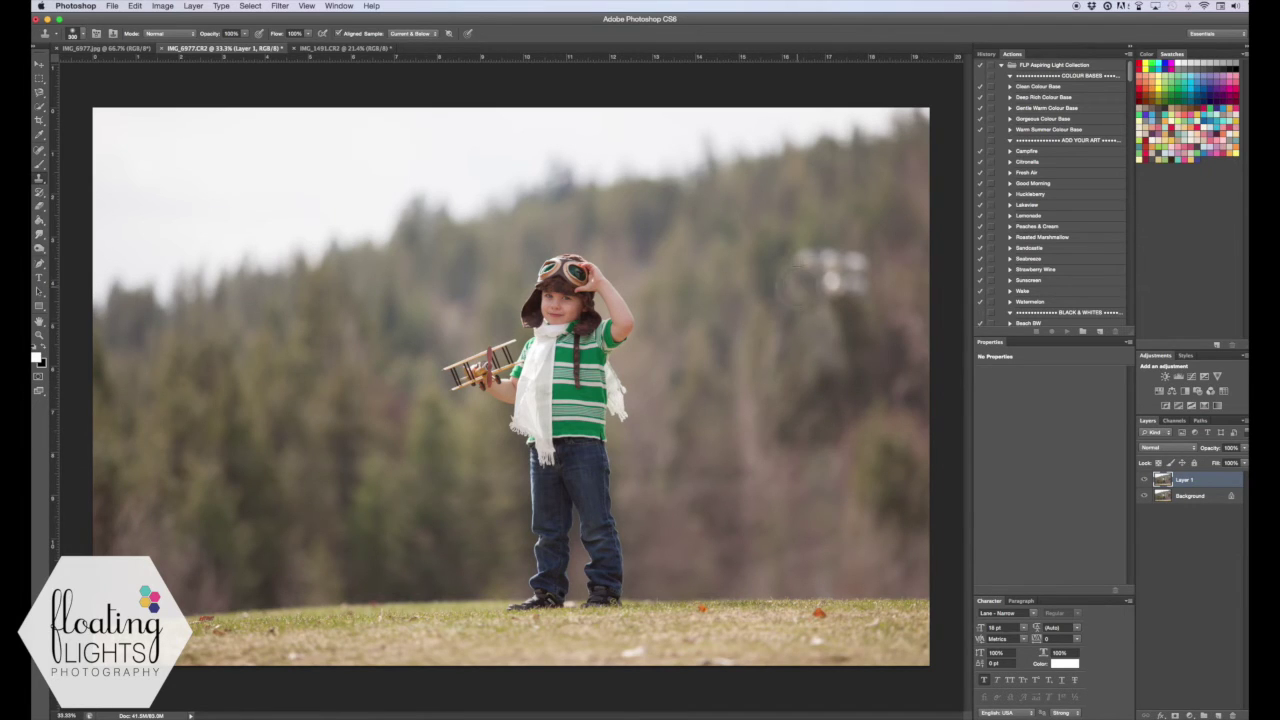
{"action": "left_click", "coordinate": [817, 266]}
{"action": "left_click", "coordinate": [843, 257]}
{"action": "left_click", "coordinate": [846, 257]}
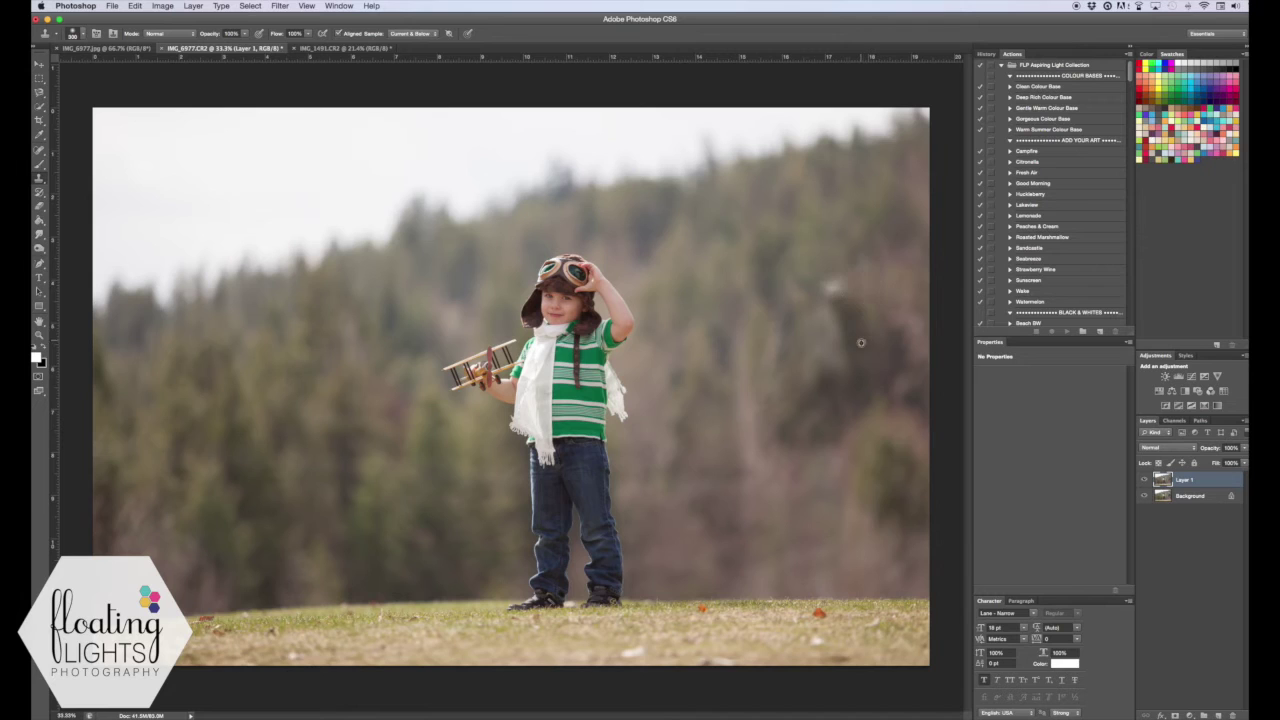
{"action": "left_click", "coordinate": [841, 294]}
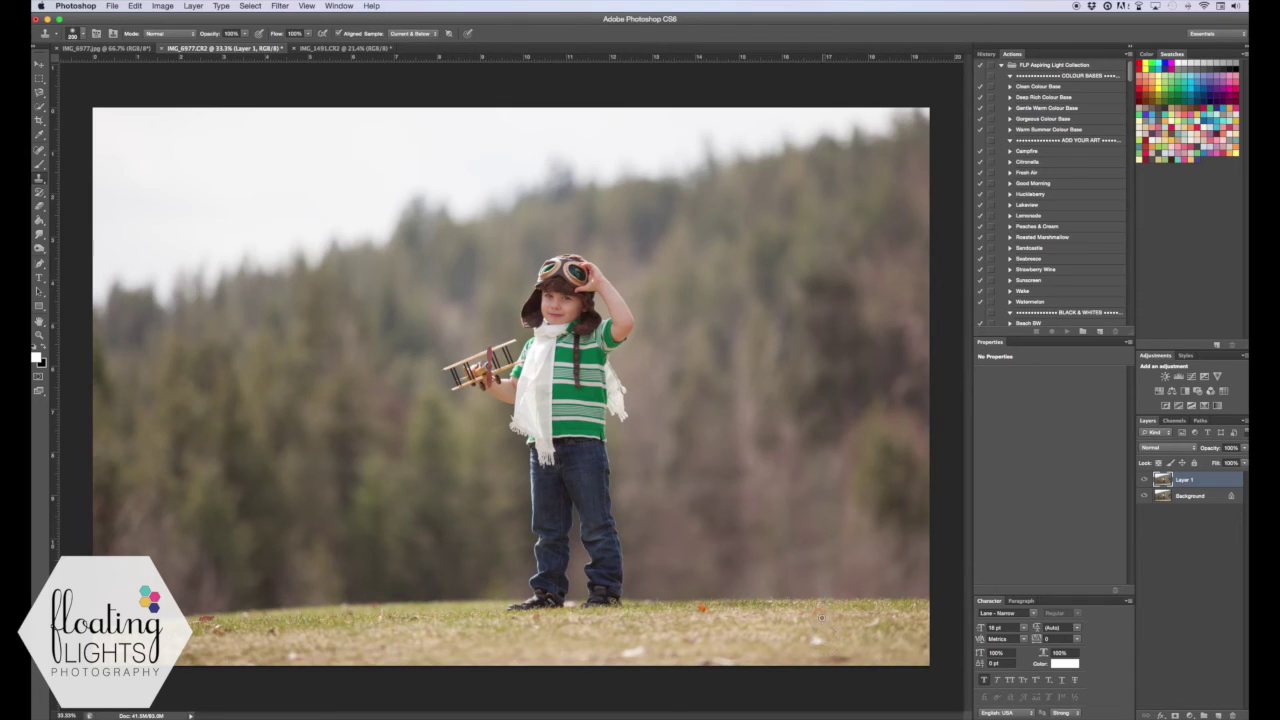
Try cloning the red leaf onto several spots of the grass, and undo the copies.
{"action": "left_click", "coordinate": [749, 626]}
{"action": "left_click", "coordinate": [684, 627]}
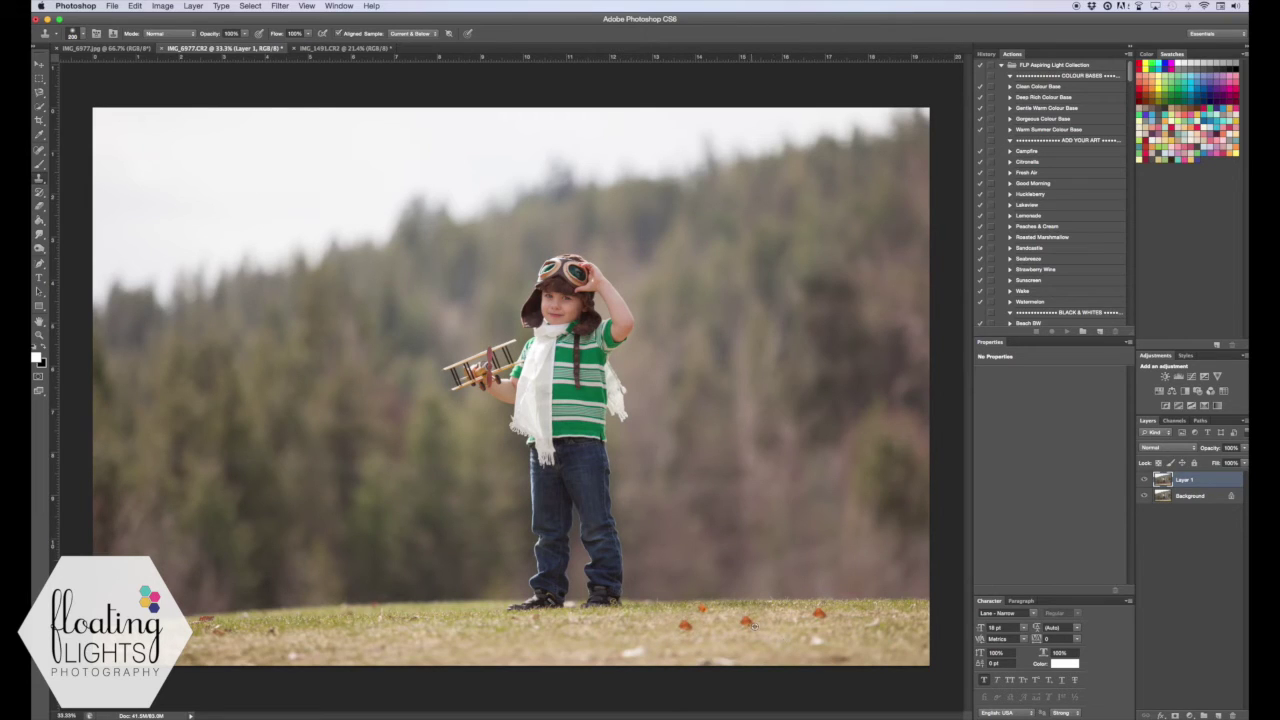
{"action": "left_click", "coordinate": [790, 640]}
{"action": "key", "text": "ctrl+z"}
{"action": "key", "text": "super+z"}
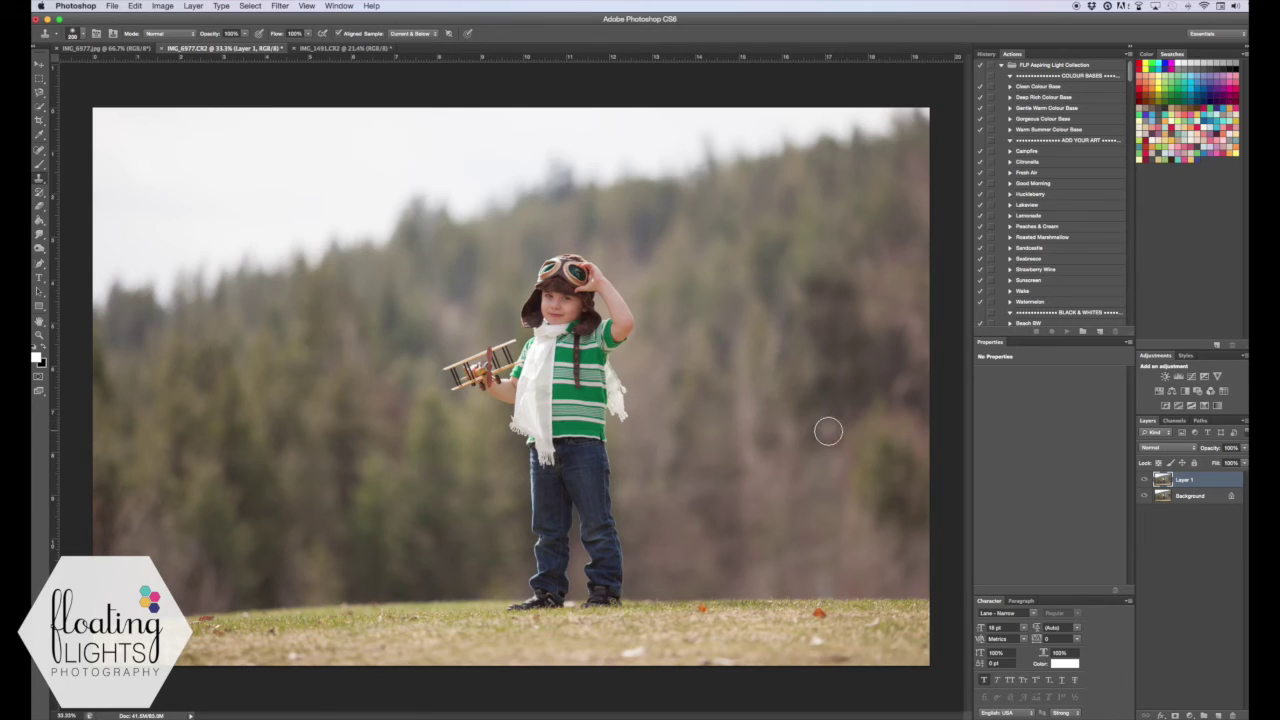
Try cloning part of the boy's jeans and striped shirt onto the blurred trees beside him.
{"action": "key", "text": "alt"}
{"action": "left_click", "coordinate": [692, 455], "text": "alt"}
{"action": "left_click", "coordinate": [605, 465], "text": "alt"}
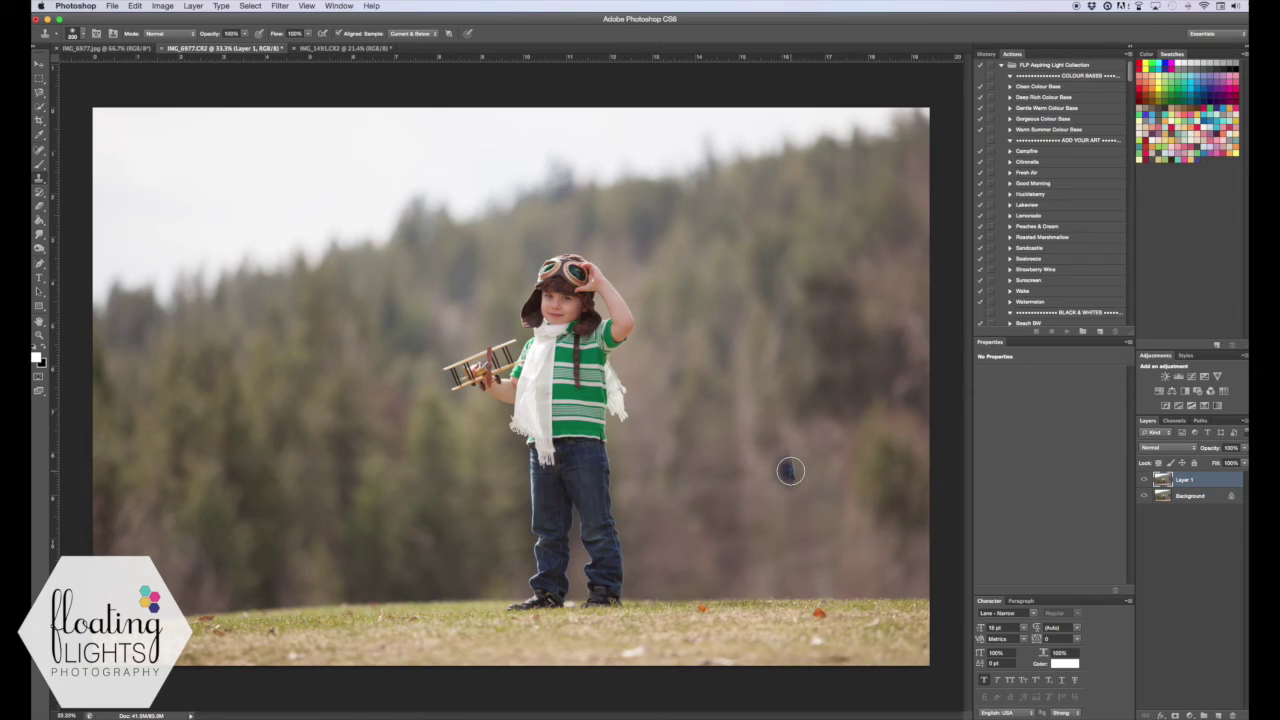
{"action": "mouse_move", "coordinate": [790, 471]}
{"action": "left_mouse_down"}
{"action": "mouse_move", "coordinate": [777, 434]}
{"action": "mouse_move", "coordinate": [785, 394]}
{"action": "left_mouse_up"}
{"action": "left_click", "coordinate": [781, 529]}
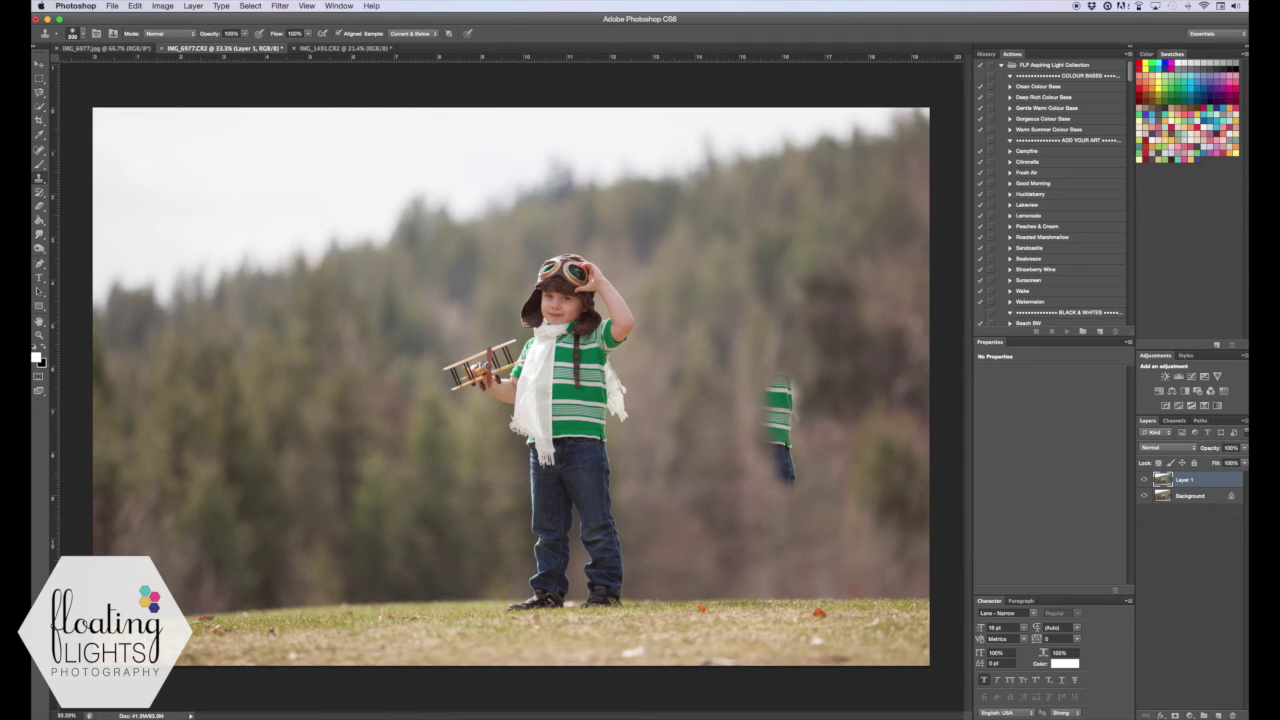
Step backward through the history to undo the cloned jeans and shirt strokes.
{"action": "left_click", "coordinate": [135, 7]}
{"action": "left_click", "coordinate": [148, 39]}
{"action": "left_click", "coordinate": [135, 7]}
{"action": "left_click", "coordinate": [148, 39]}
{"action": "left_click", "coordinate": [135, 7]}
{"action": "left_click", "coordinate": [148, 39]}
{"action": "left_click", "coordinate": [135, 7]}
{"action": "left_click", "coordinate": [148, 39]}
{"action": "left_click", "coordinate": [135, 7]}
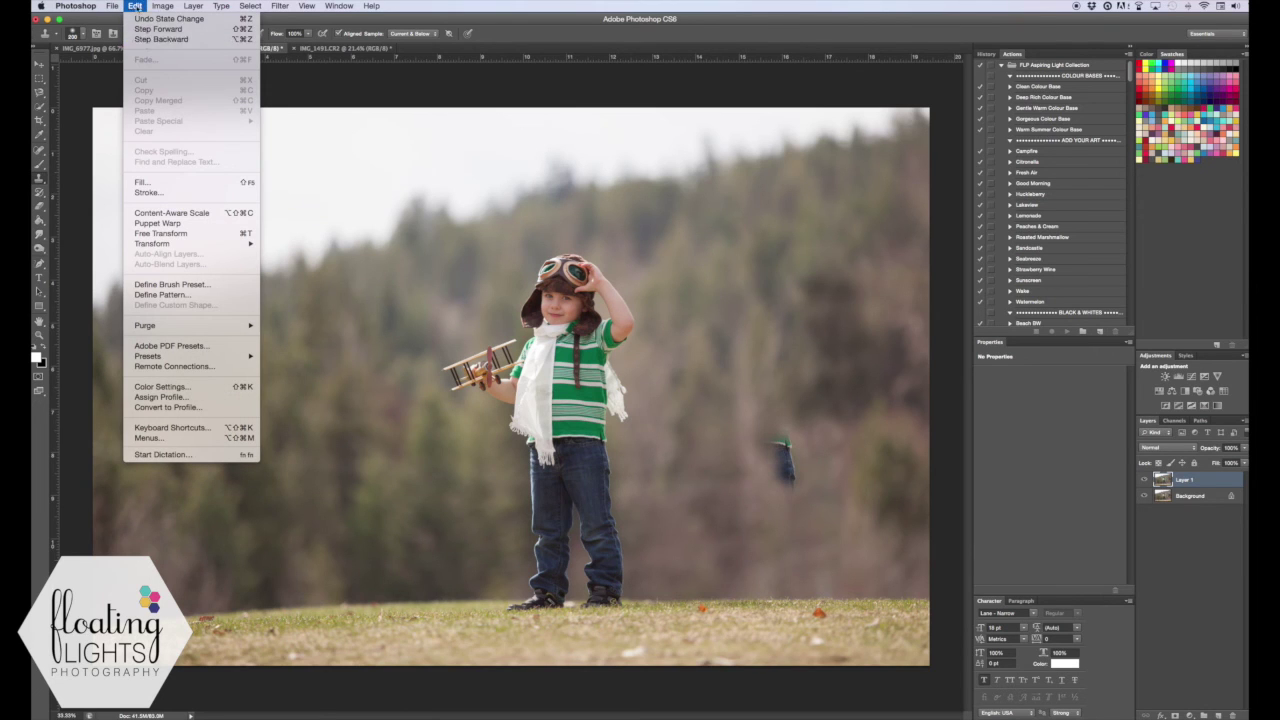
{"action": "left_click", "coordinate": [148, 39]}
{"action": "left_click", "coordinate": [135, 7]}
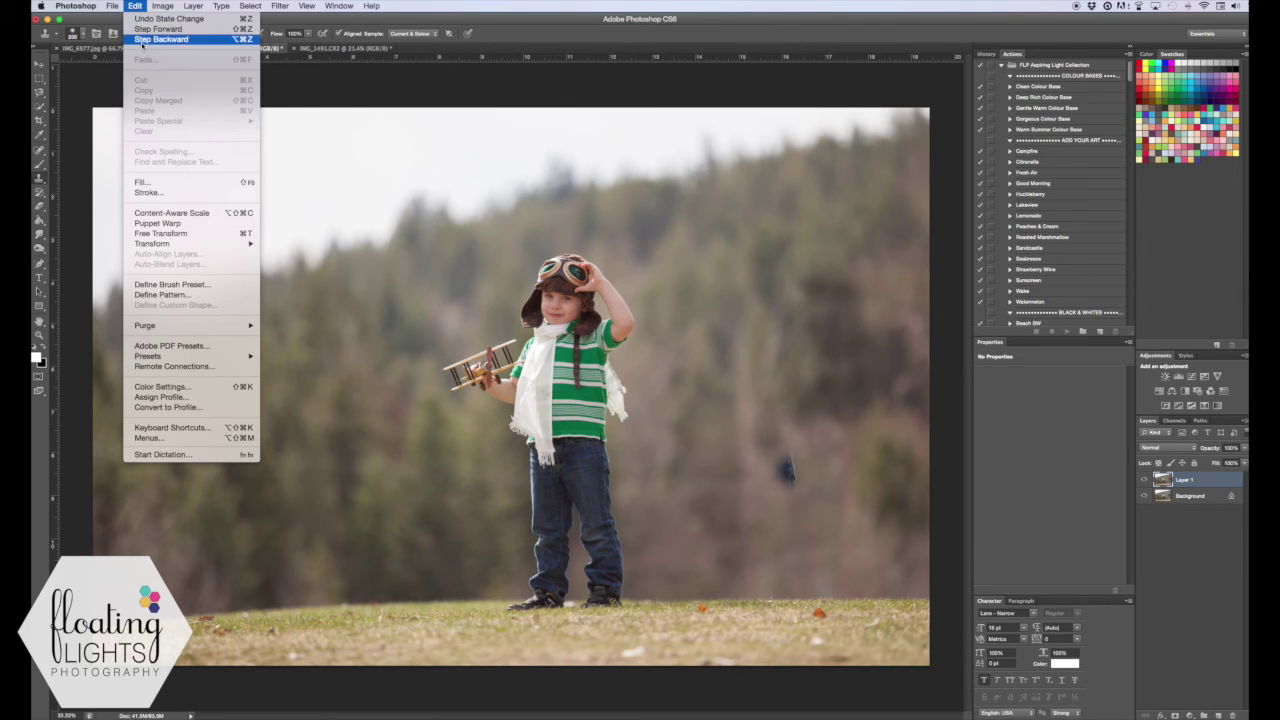
{"action": "left_click", "coordinate": [148, 39]}
In IMG_1491.CR2, duplicate the Background layer and activate the Clone Stamp tool for the area beside the groom.
{"action": "left_click", "coordinate": [320, 48]}
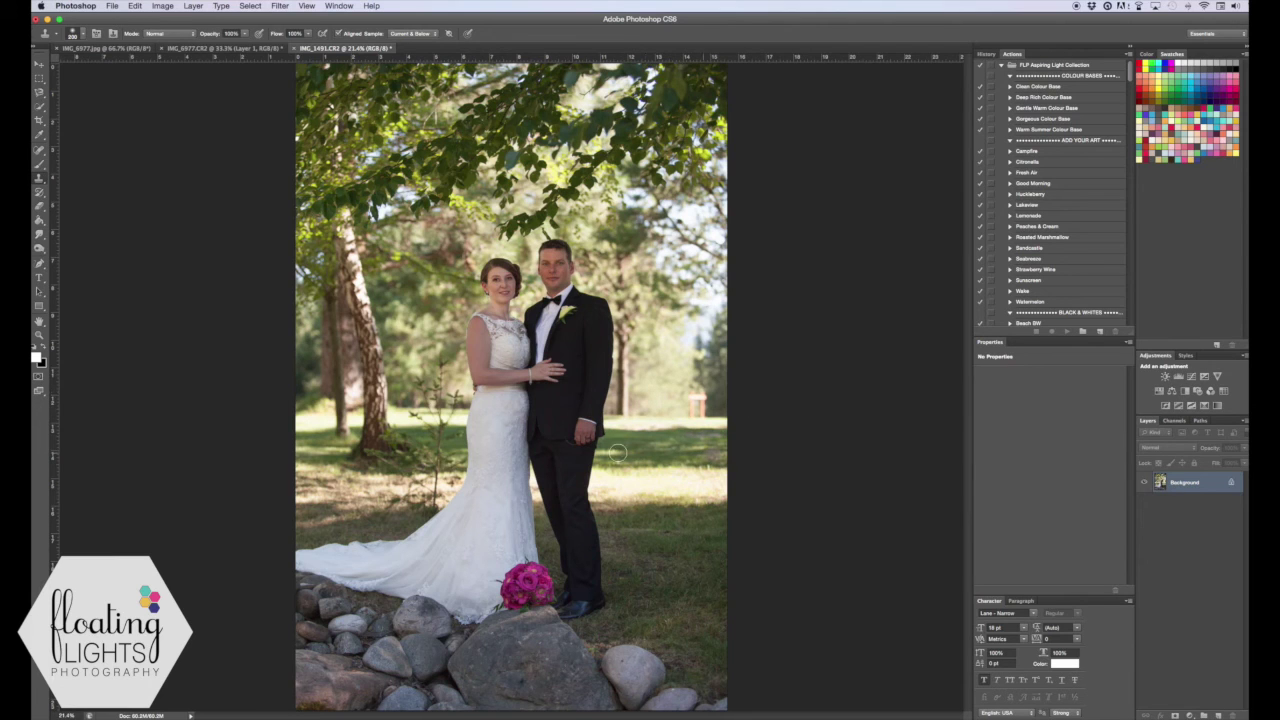
{"action": "left_click", "coordinate": [41, 337]}
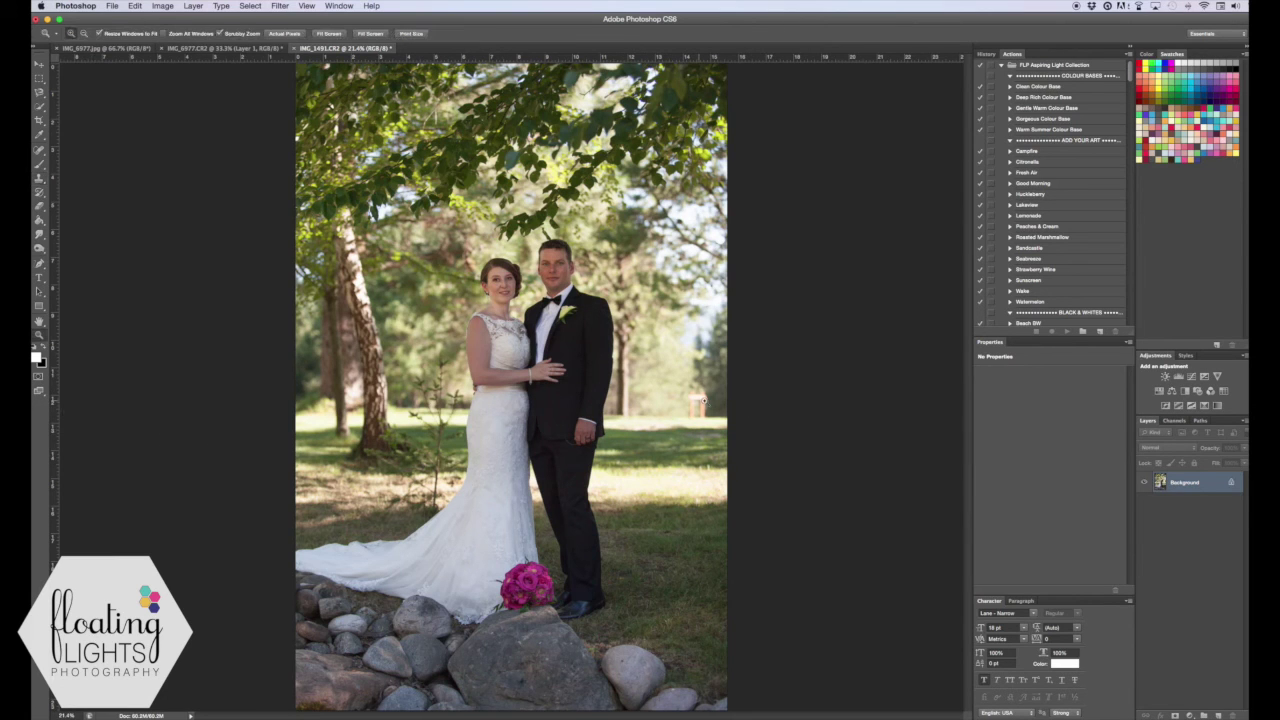
{"action": "left_click", "coordinate": [706, 402]}
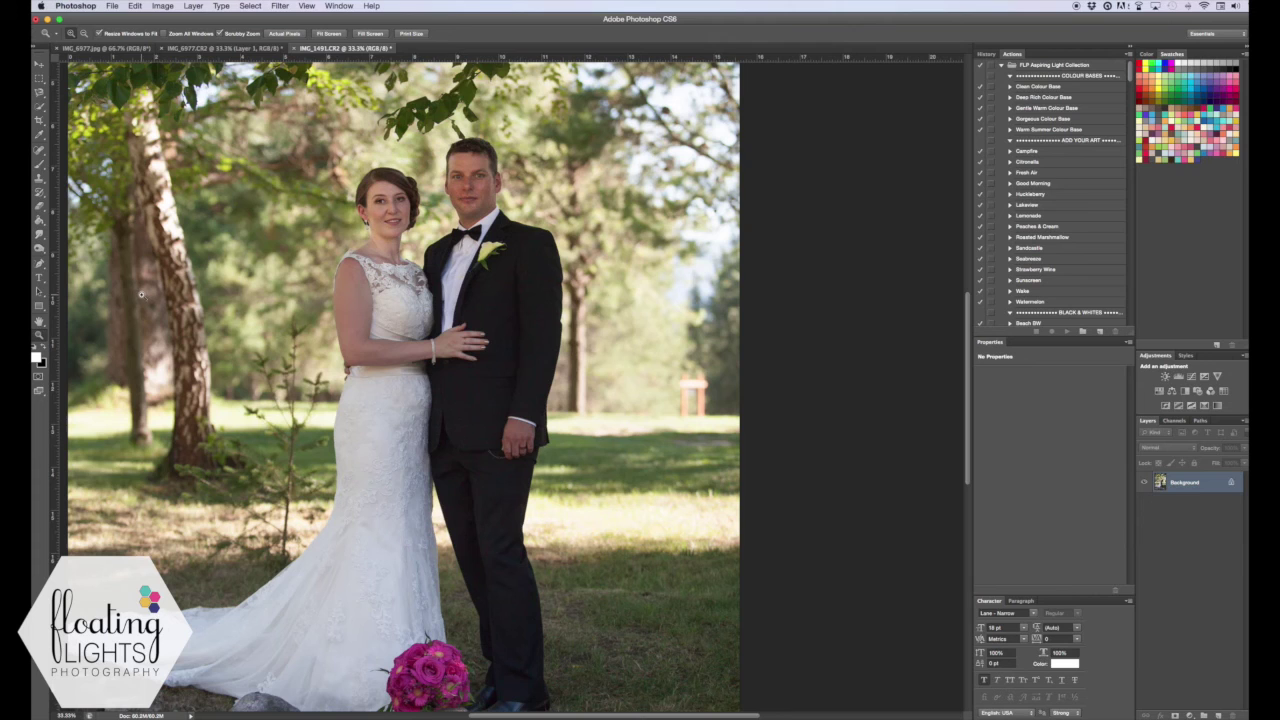
{"action": "left_click", "coordinate": [40, 180]}
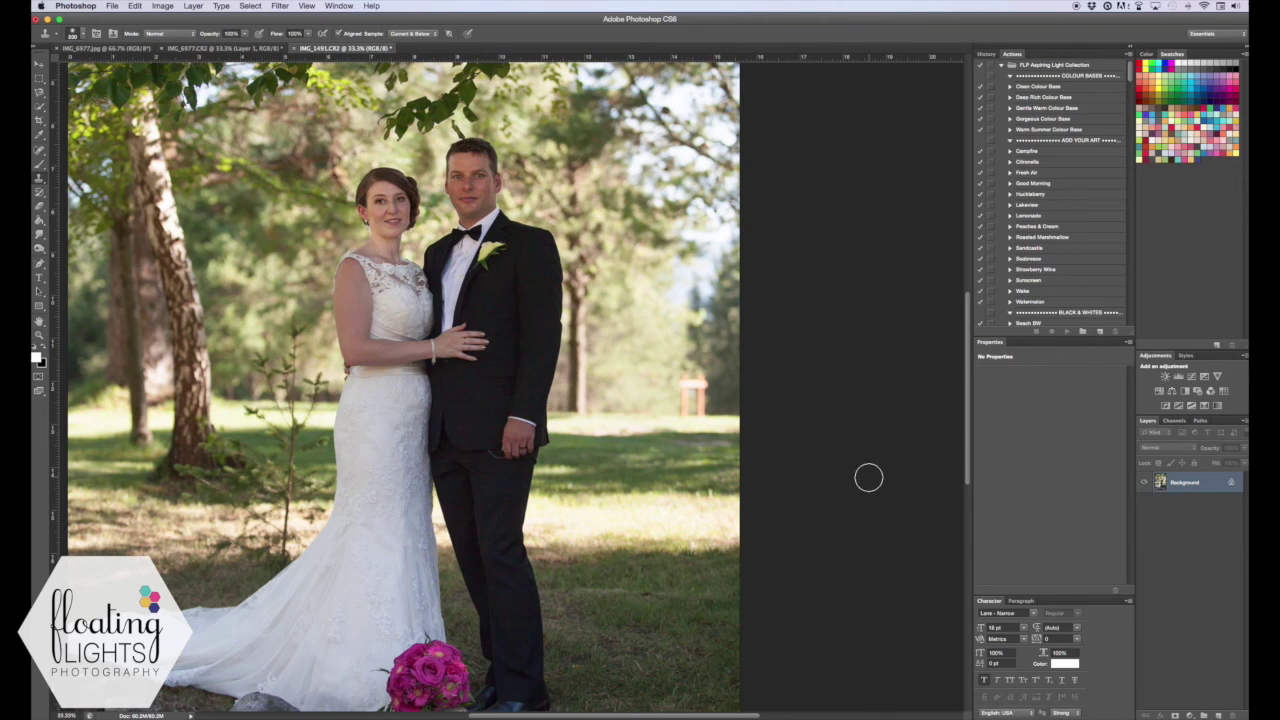
{"action": "key", "text": "super+j"}
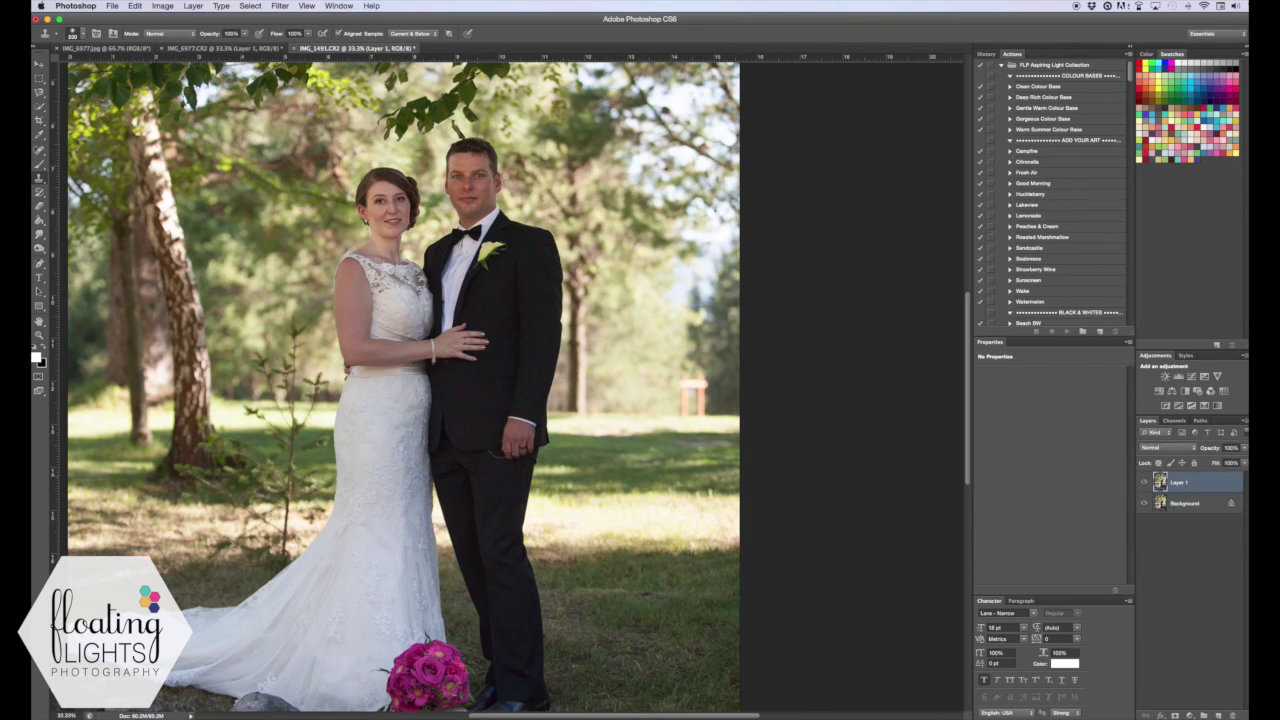
Clone out the orange wooden structure at the lawn's far edge, sampling the foliage around it.
{"action": "left_click", "coordinate": [659, 383], "text": "alt"}
{"action": "left_click", "coordinate": [685, 381]}
{"action": "mouse_move", "coordinate": [685, 381]}
{"action": "left_mouse_down"}
{"action": "mouse_move", "coordinate": [687, 402]}
{"action": "mouse_move", "coordinate": [692, 374]}
{"action": "mouse_move", "coordinate": [727, 417]}
{"action": "left_mouse_up"}
{"action": "left_click", "coordinate": [726, 364], "text": "alt"}
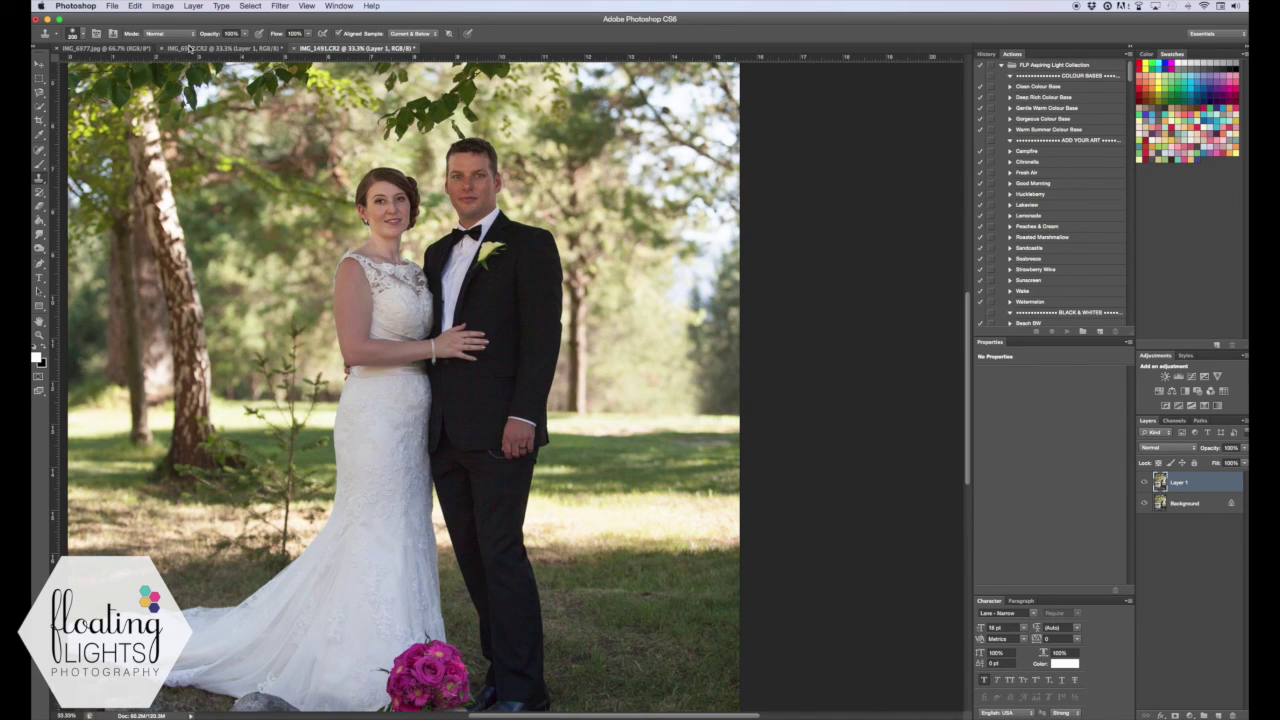
Fit the wedding photo to the screen and toggle Layer 1's visibility to compare before and after.
{"action": "left_click", "coordinate": [39, 334]}
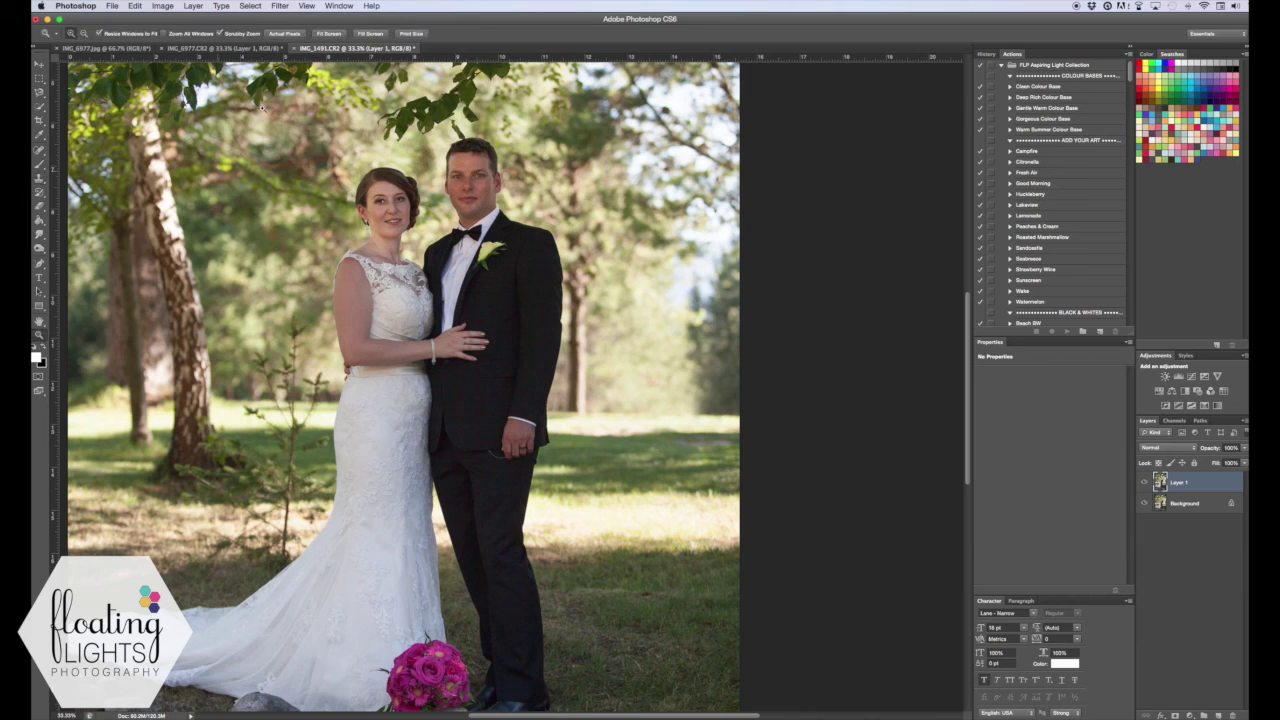
{"action": "left_click", "coordinate": [330, 35]}
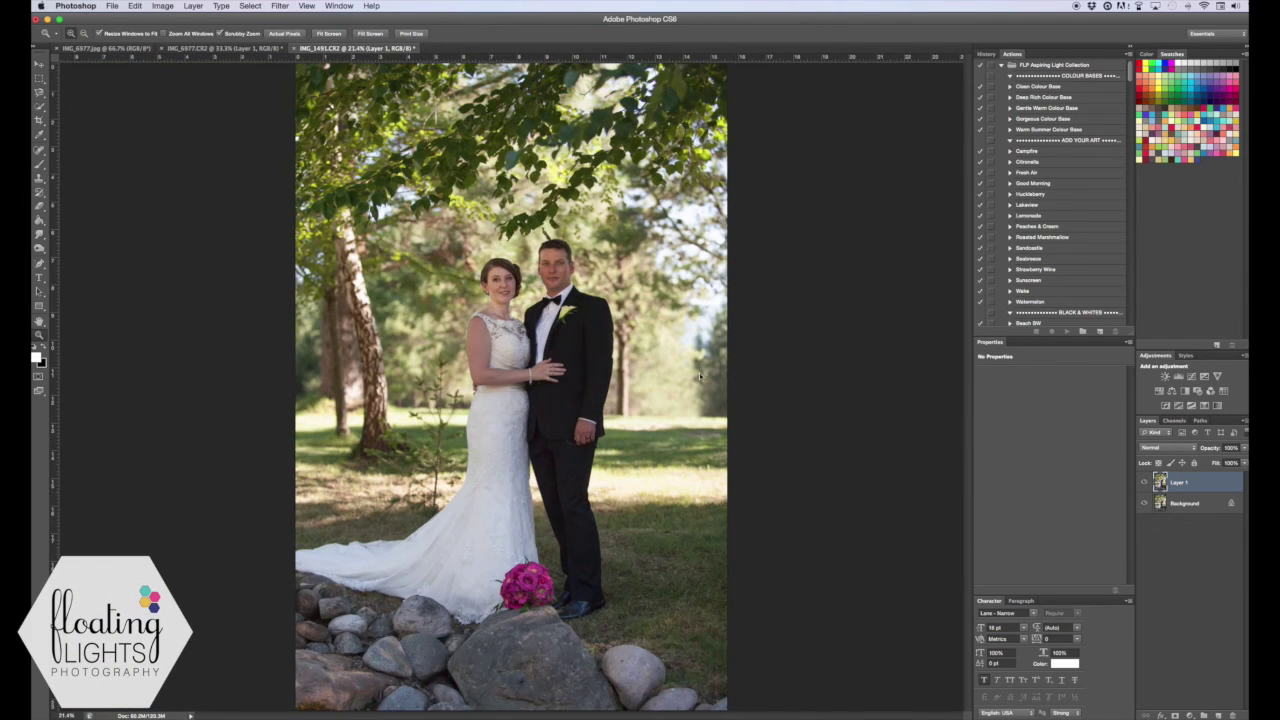
{"action": "left_click", "coordinate": [1144, 483]}
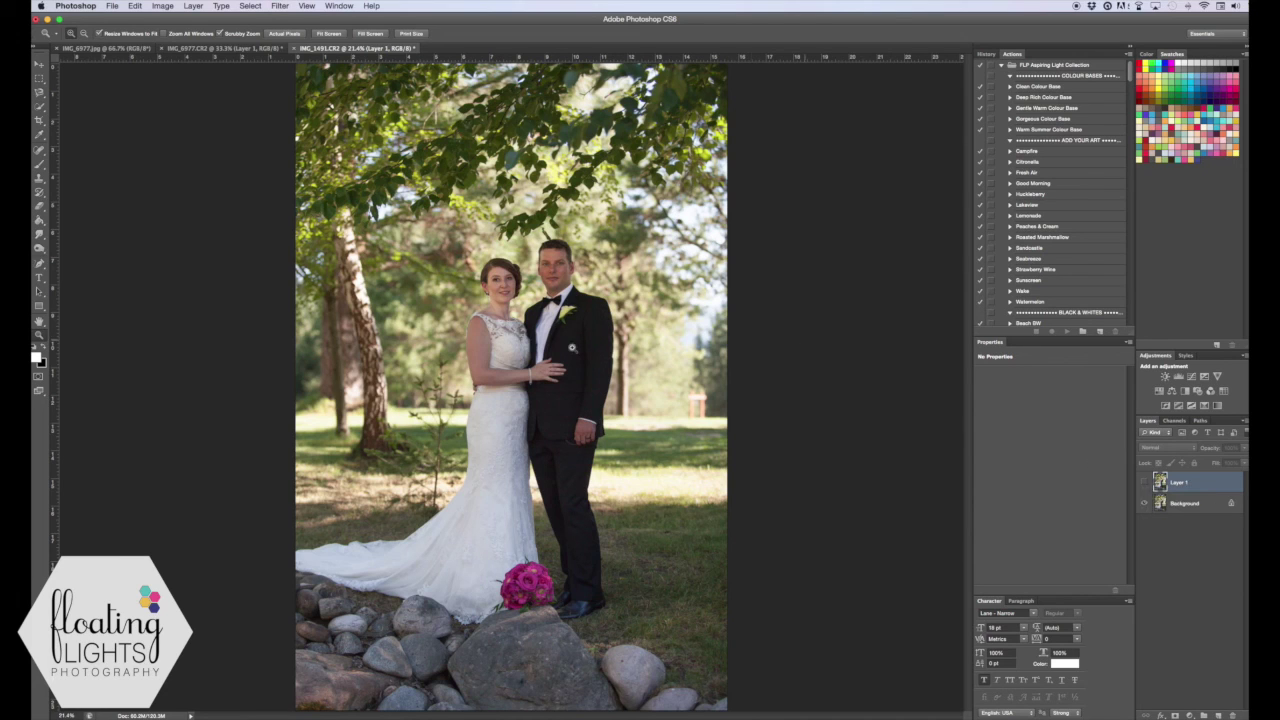
{"action": "left_click", "coordinate": [1144, 483]}
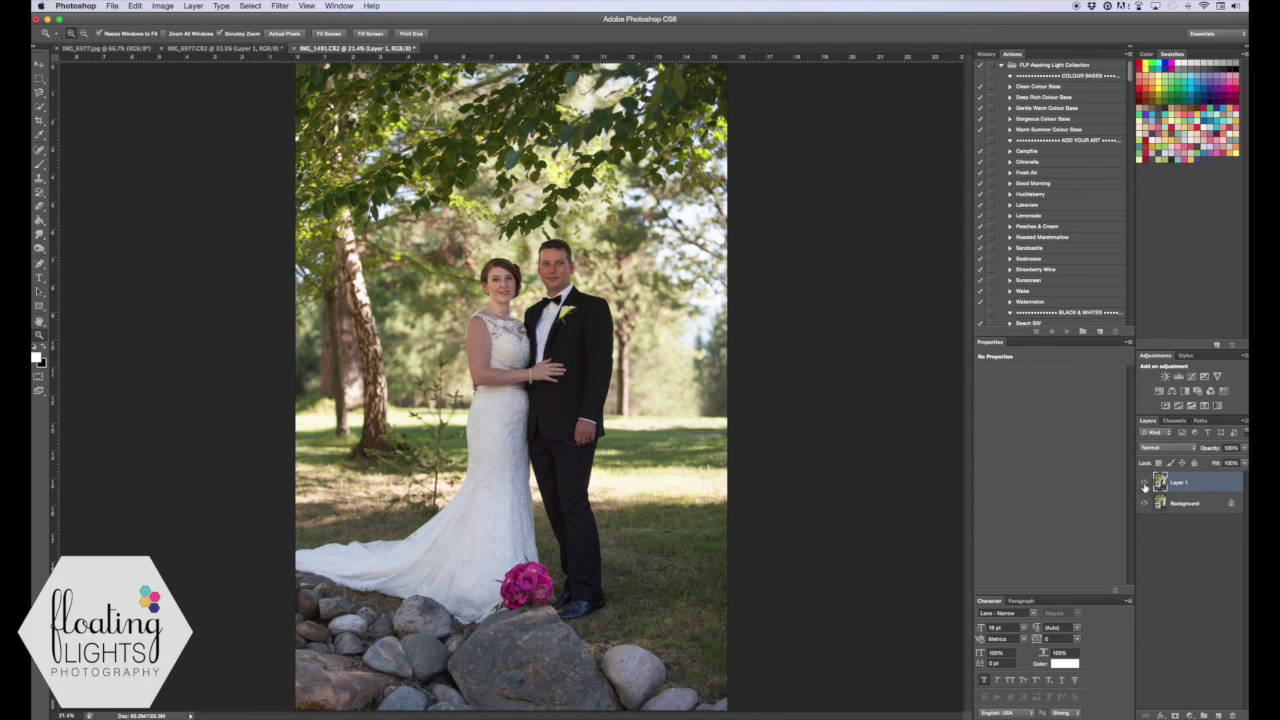
Return to IMG_6977.CR2 and toggle Layer 1's visibility to compare before and after.
{"action": "left_click", "coordinate": [240, 49]}
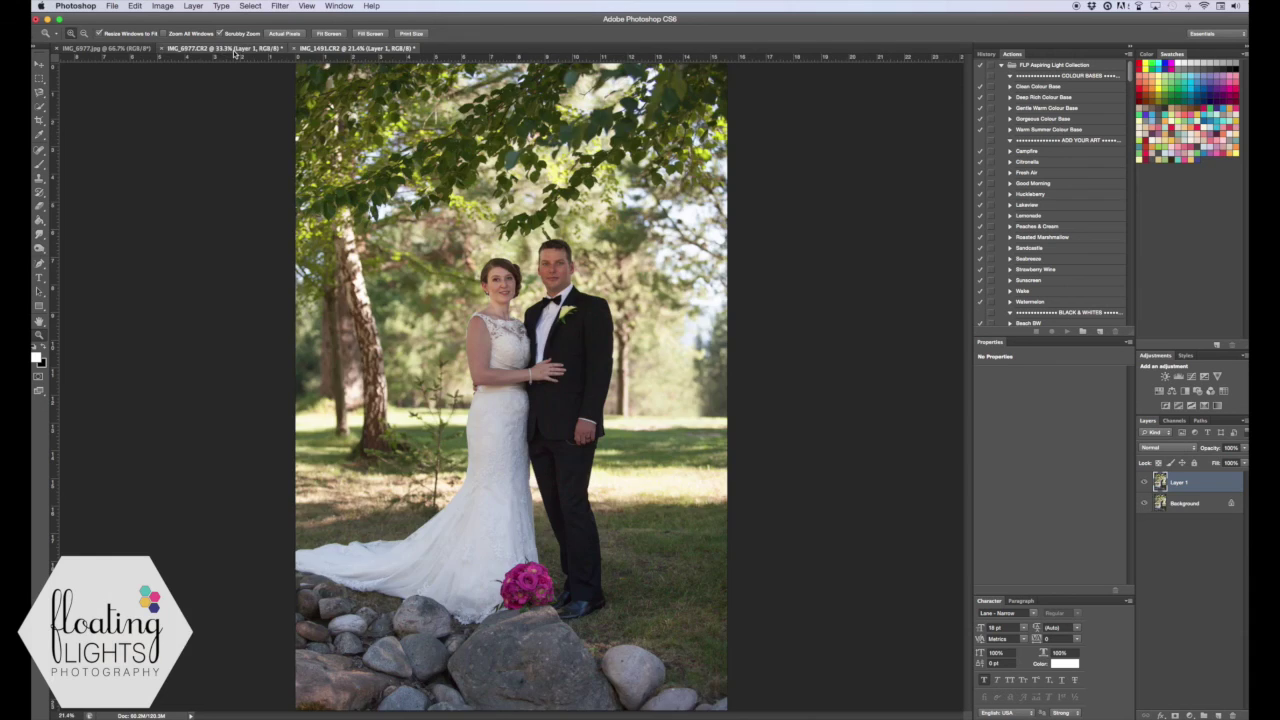
{"action": "left_click", "coordinate": [1145, 480]}
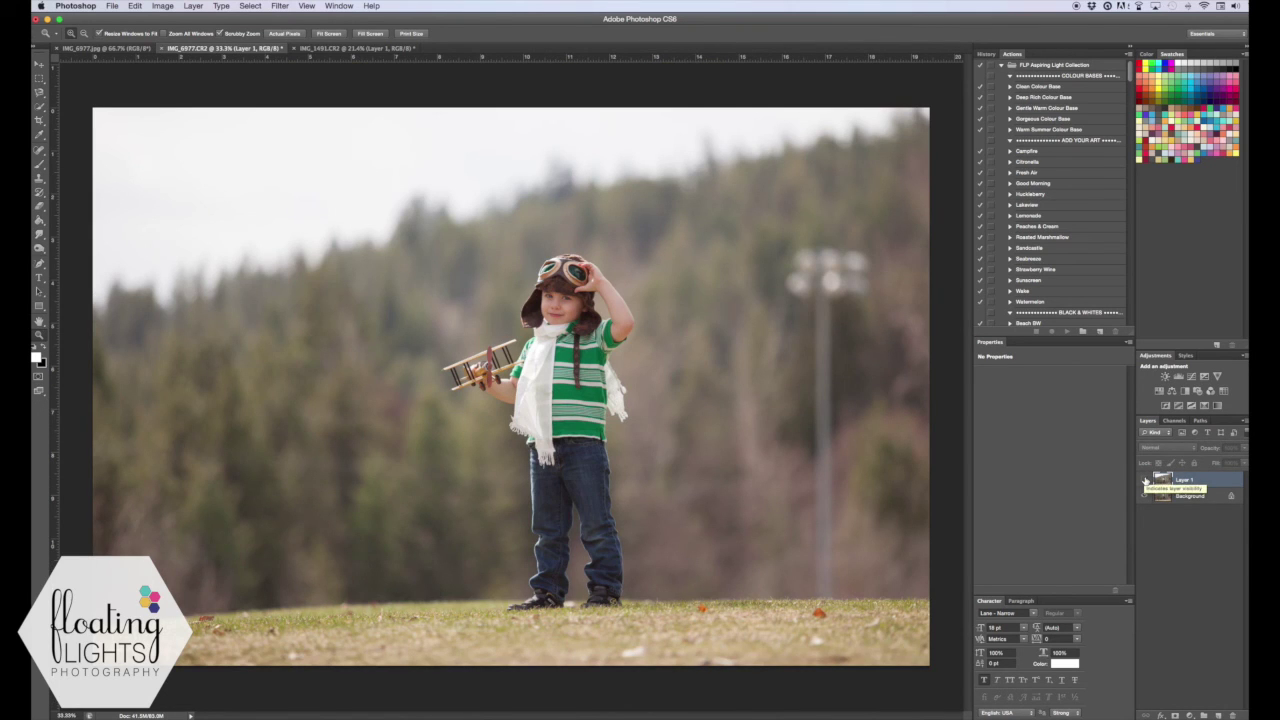
{"action": "left_click", "coordinate": [1146, 481]}
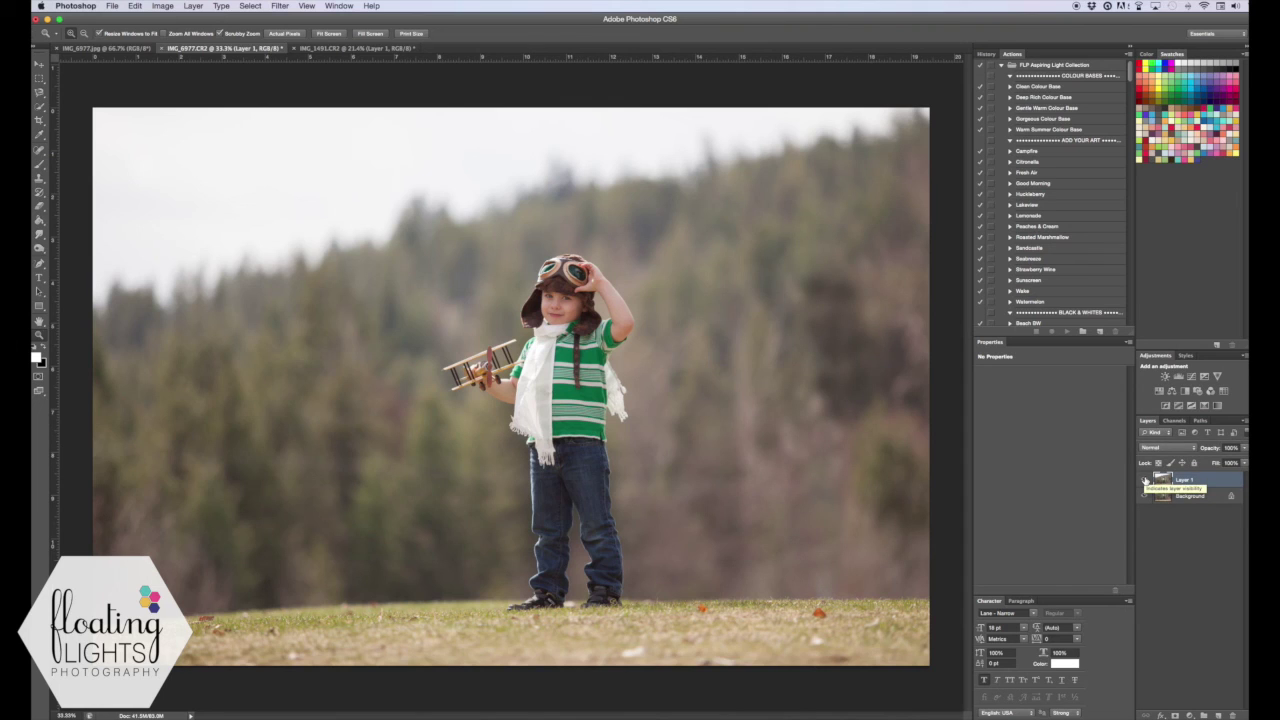